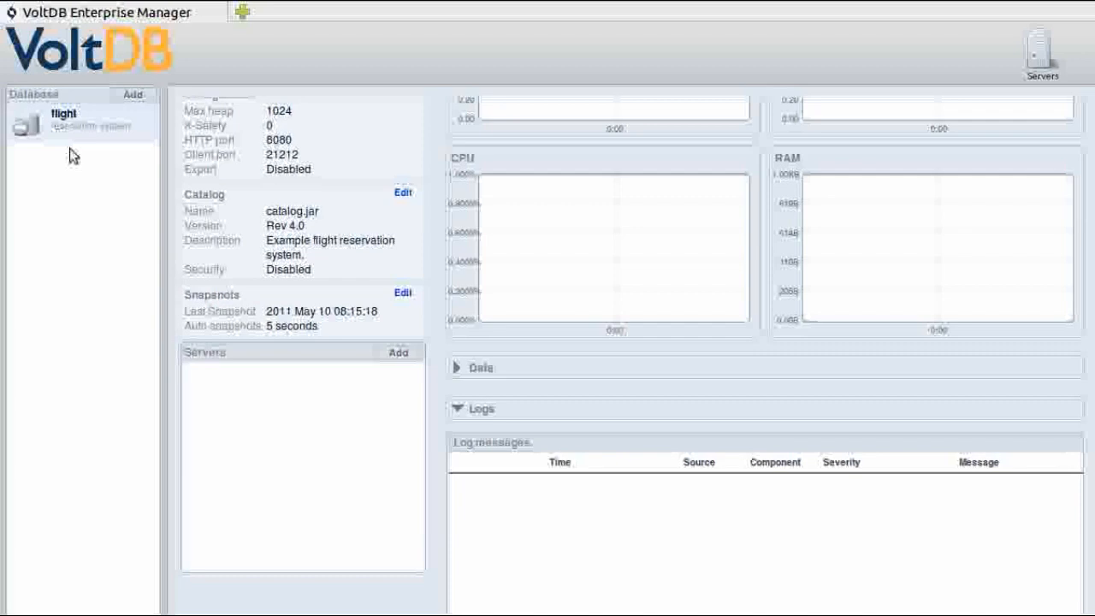
Begin a new database named Voter with the description "sample application"
{"action": "left_click", "coordinate": [135, 98]}
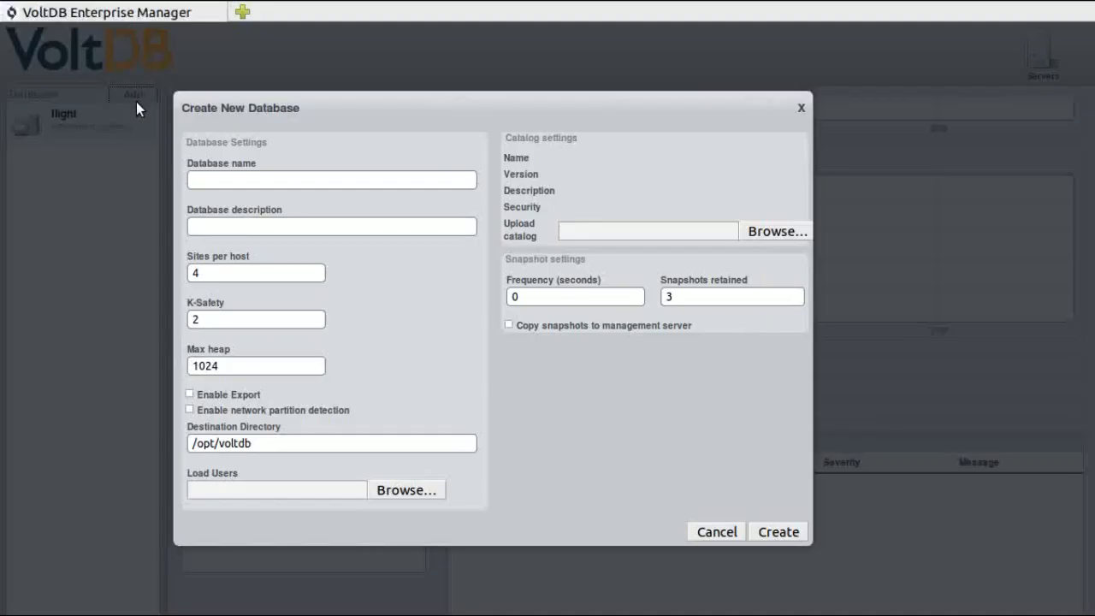
{"action": "left_click", "coordinate": [245, 181]}
{"action": "type", "text": "Voter"}
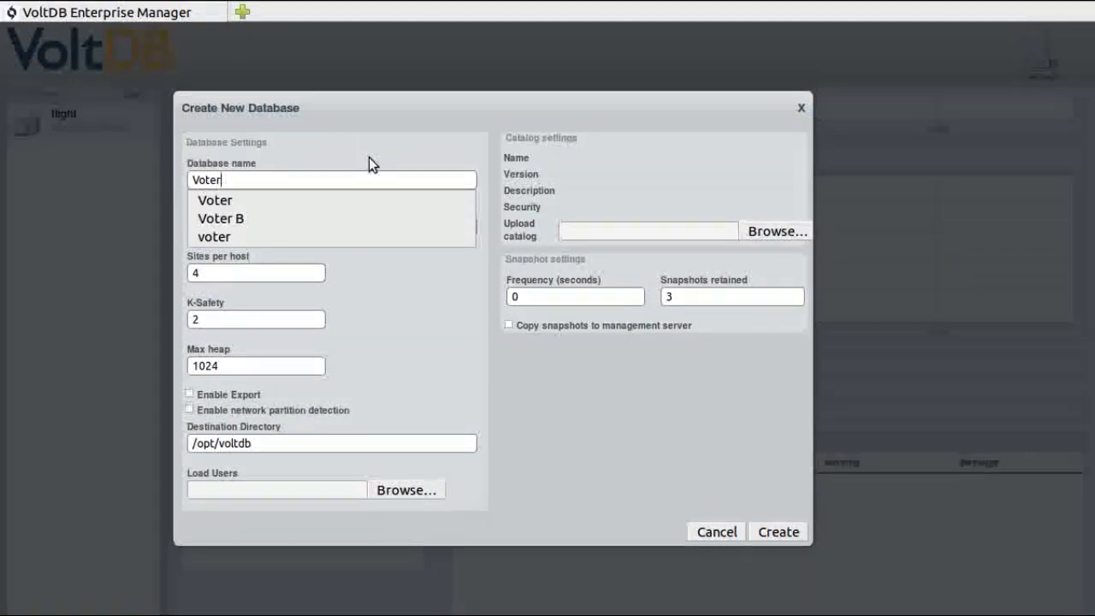
{"action": "left_click", "coordinate": [369, 157]}
{"action": "left_click", "coordinate": [298, 226]}
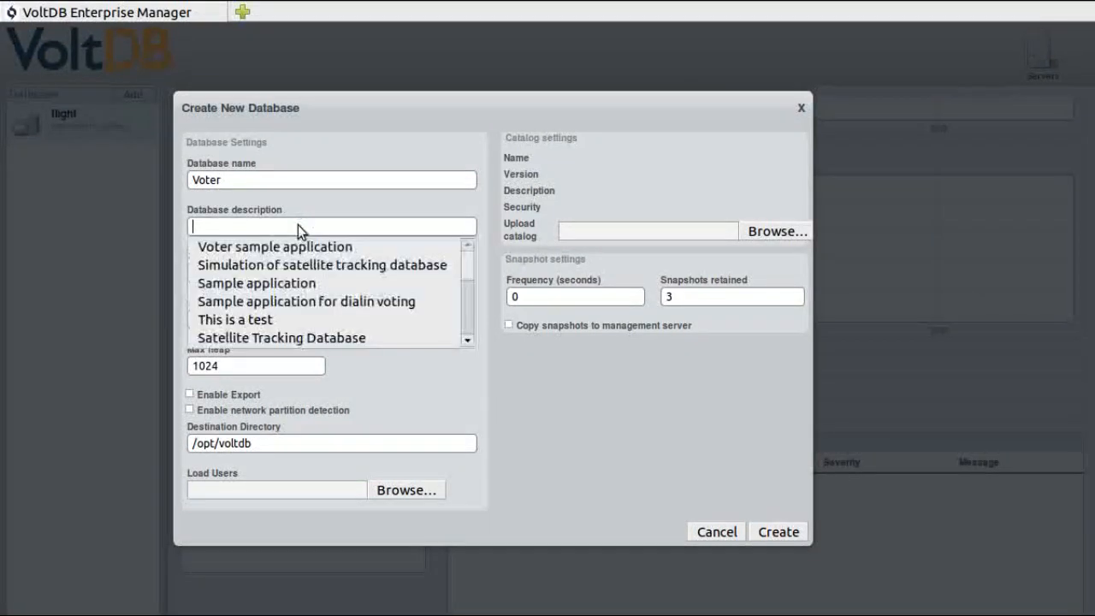
{"action": "type", "text": "sample "}
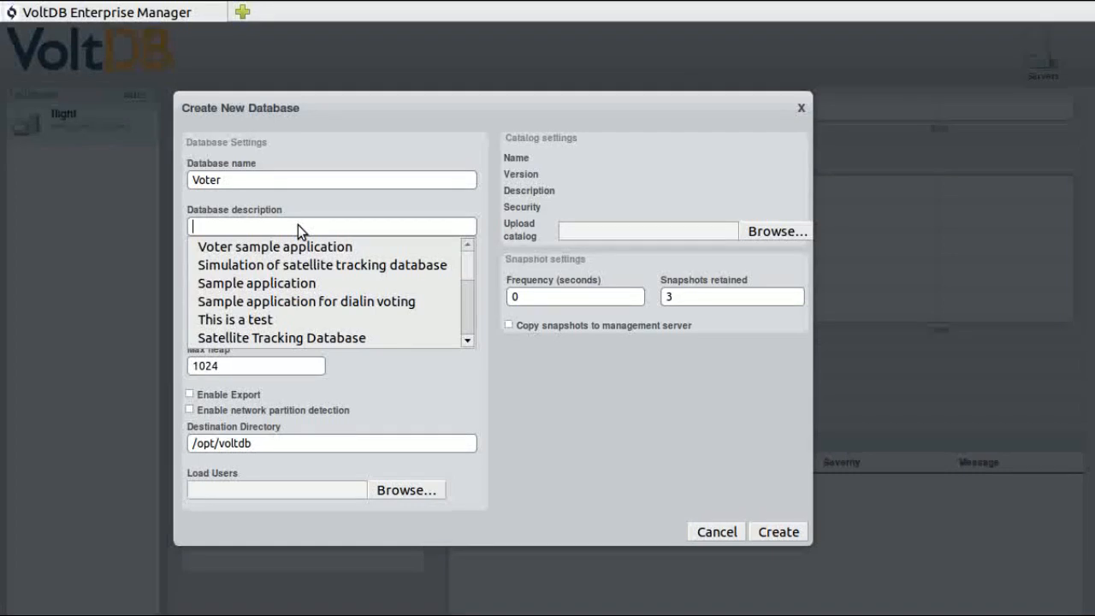
{"action": "type", "text": "application"}
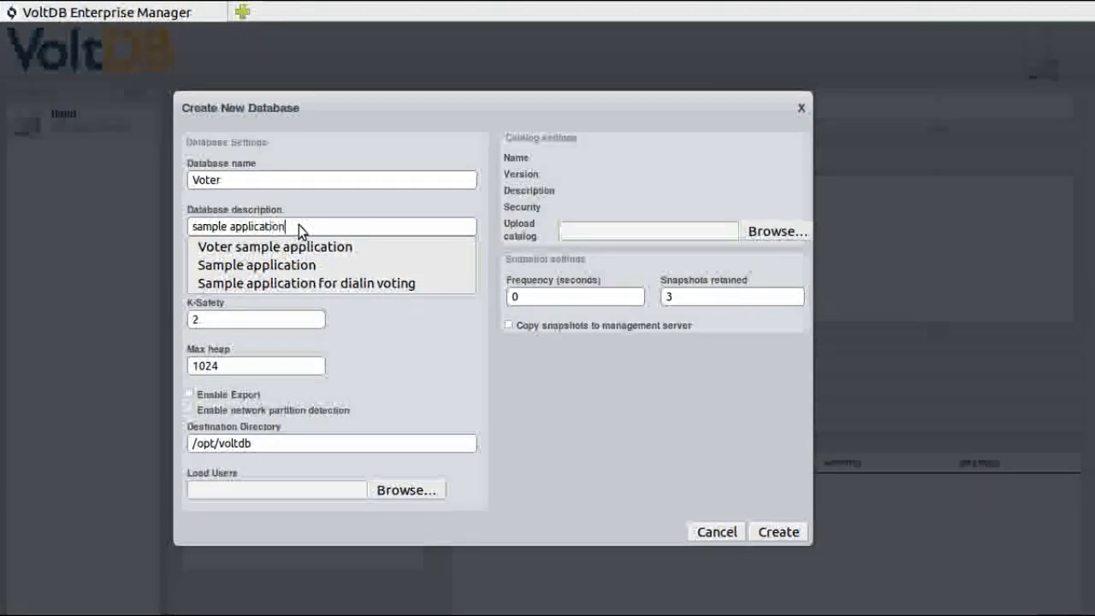
{"action": "left_click", "coordinate": [351, 342]}
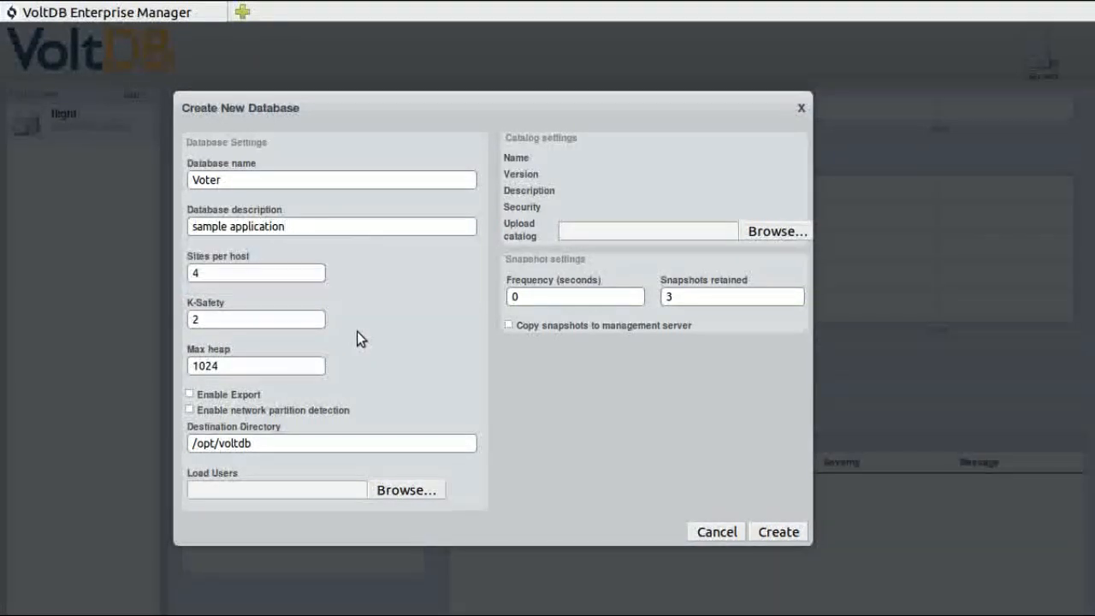
Set the new database's sites per host to 2 and its K-Safety to 1
{"action": "double_click", "coordinate": [194, 273]}
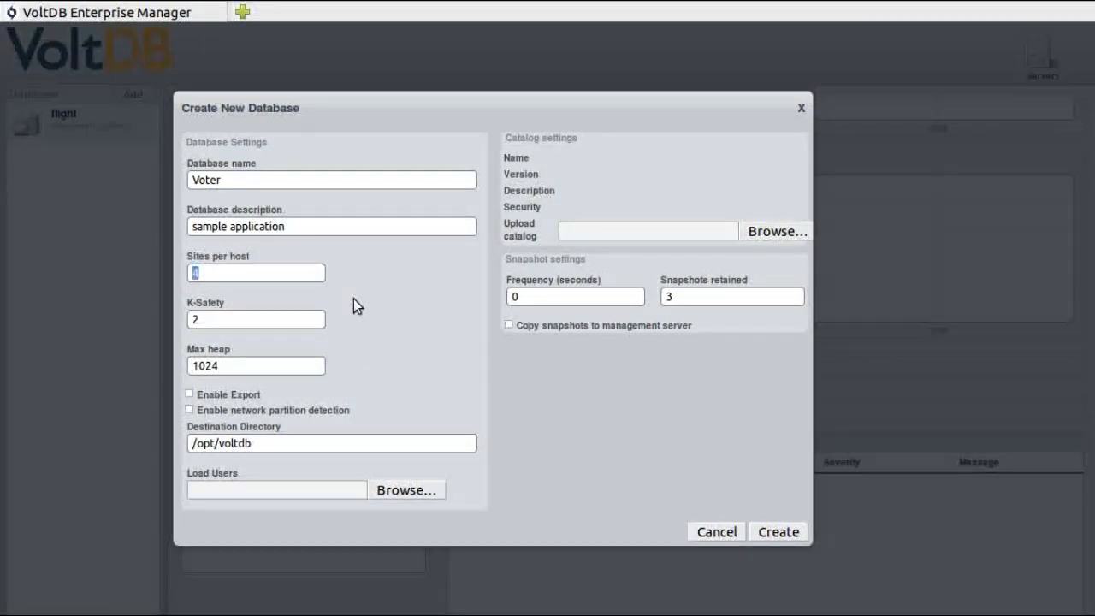
{"action": "type", "text": "2"}
{"action": "left_click", "coordinate": [229, 318]}
{"action": "double_click", "coordinate": [195, 319]}
{"action": "type", "text": "1"}
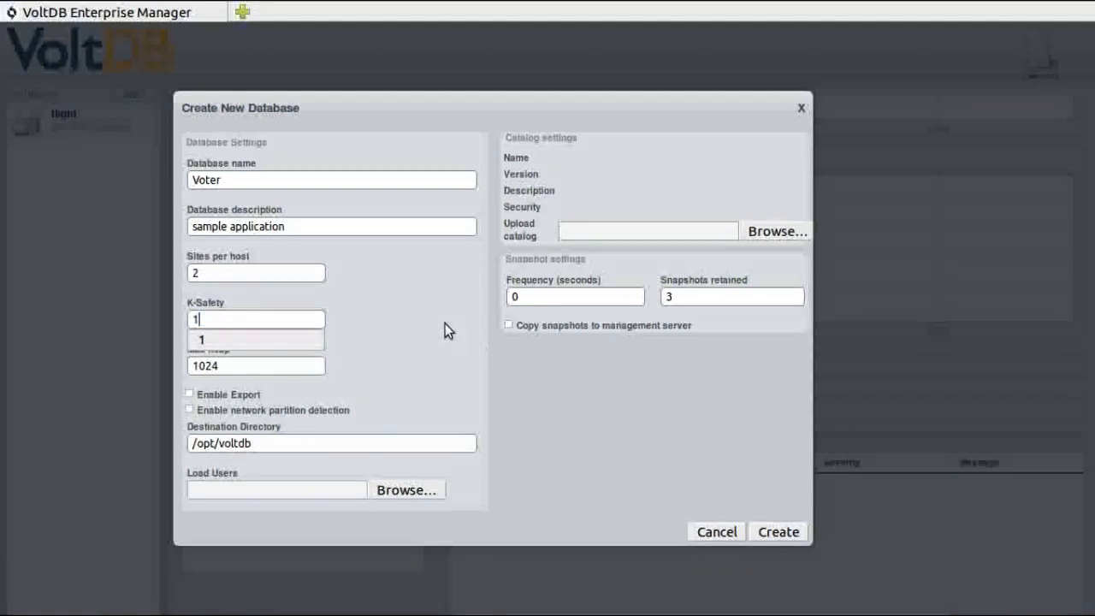
{"action": "left_click", "coordinate": [422, 313]}
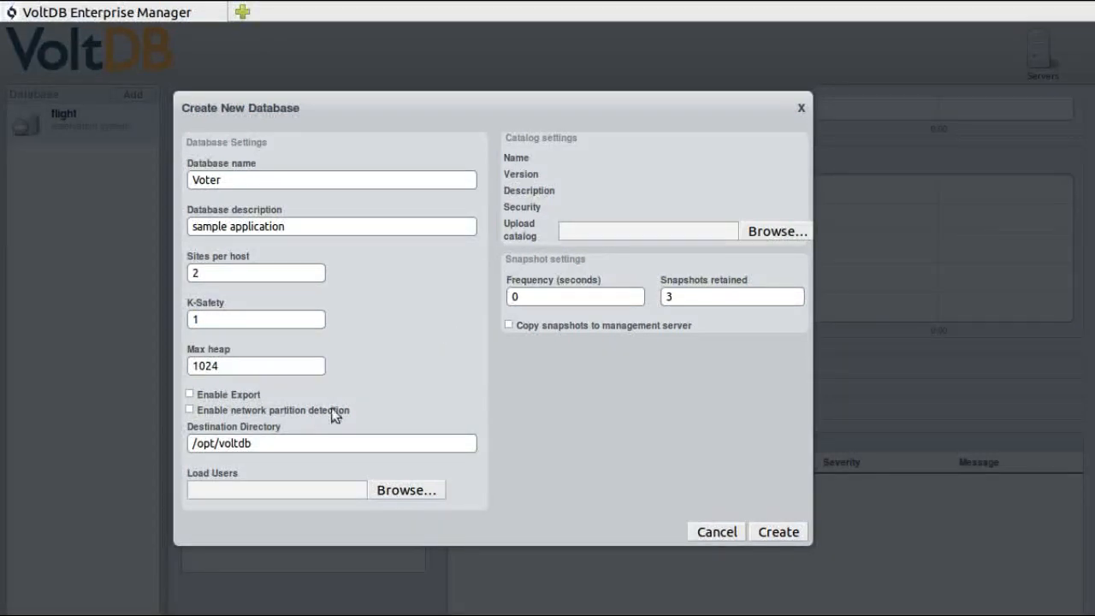
Set the new database's destination directory to voltdbremote
{"action": "left_click_drag", "start_coordinate": [294, 442], "coordinate": [184, 442]}
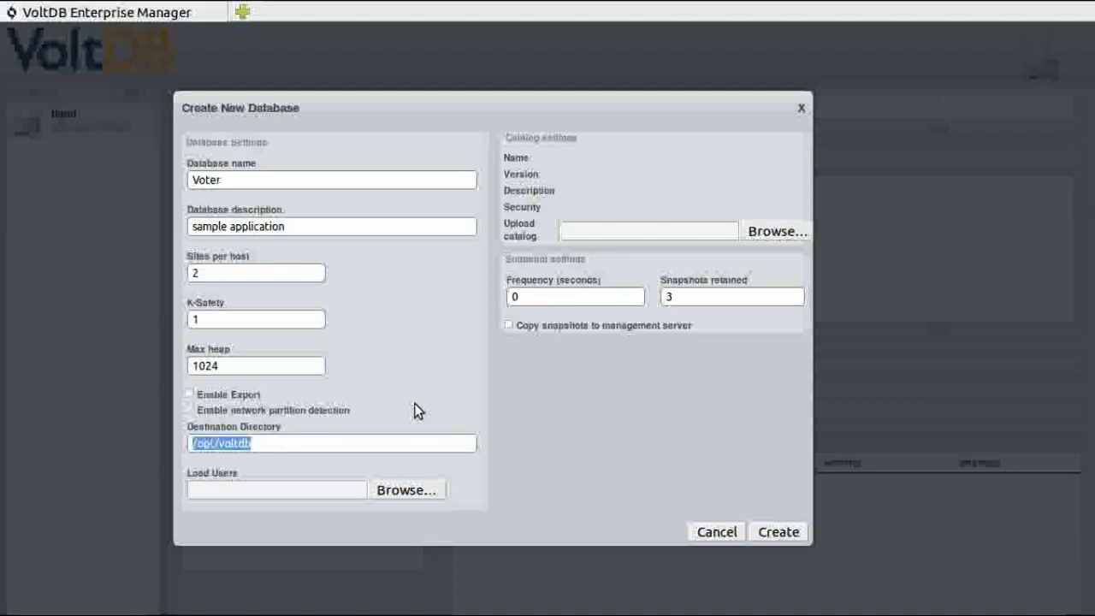
{"action": "type", "text": "voltdbremote"}
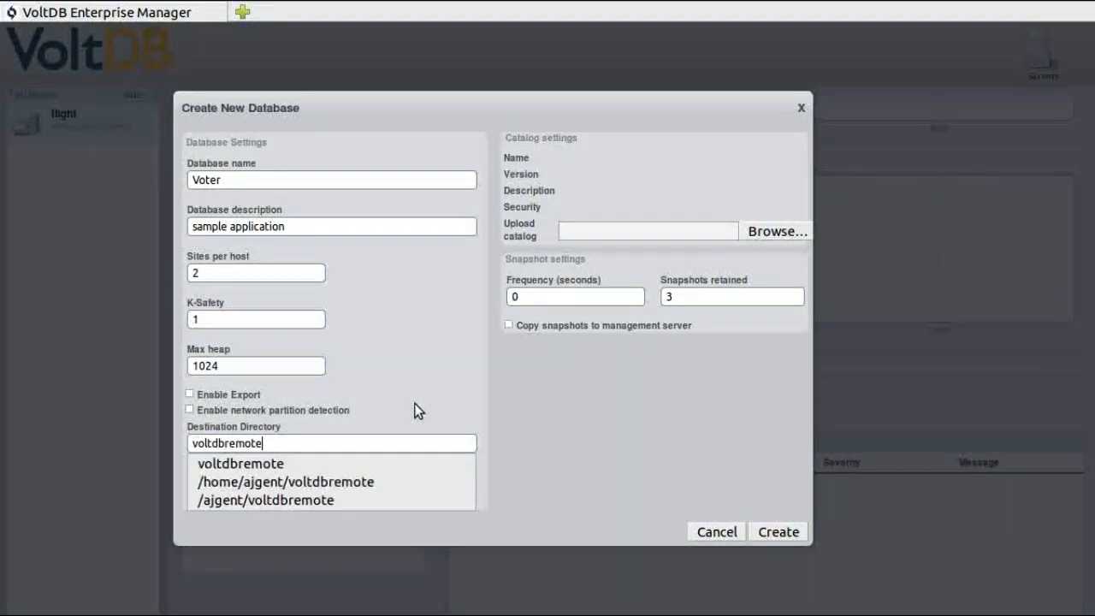
{"action": "left_click", "coordinate": [415, 403]}
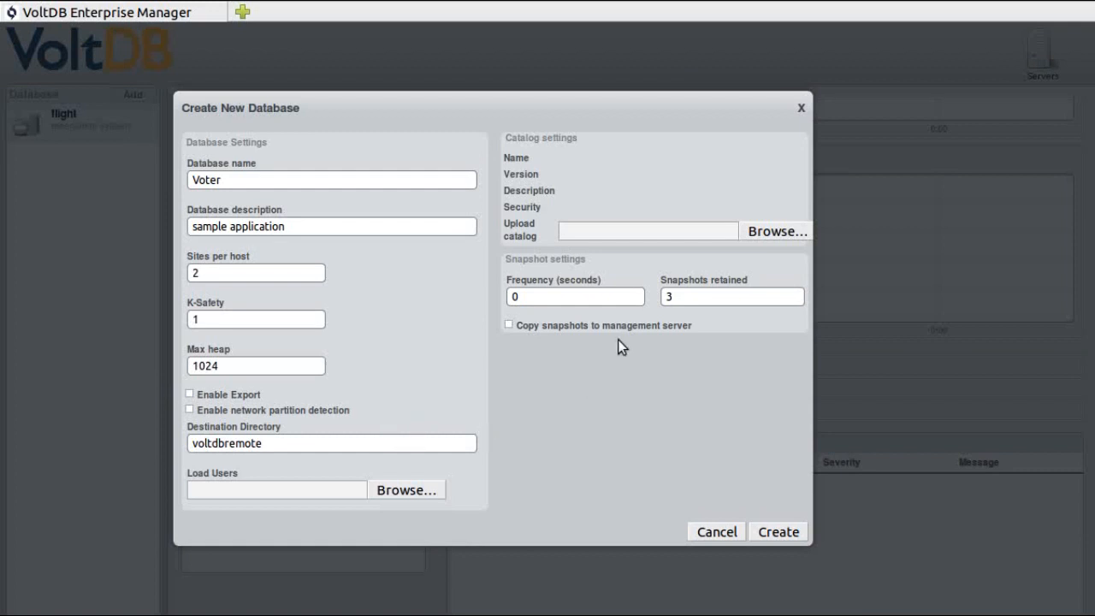
Upload voter.jar as the database's catalog and create the Voter database
{"action": "left_click", "coordinate": [767, 231]}
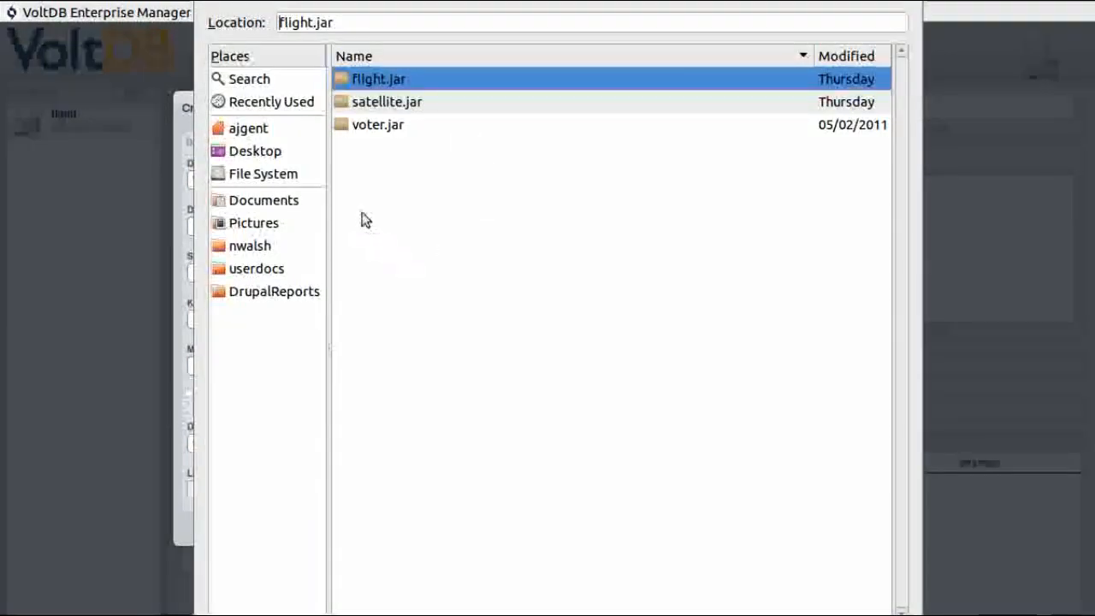
{"action": "left_click", "coordinate": [383, 128]}
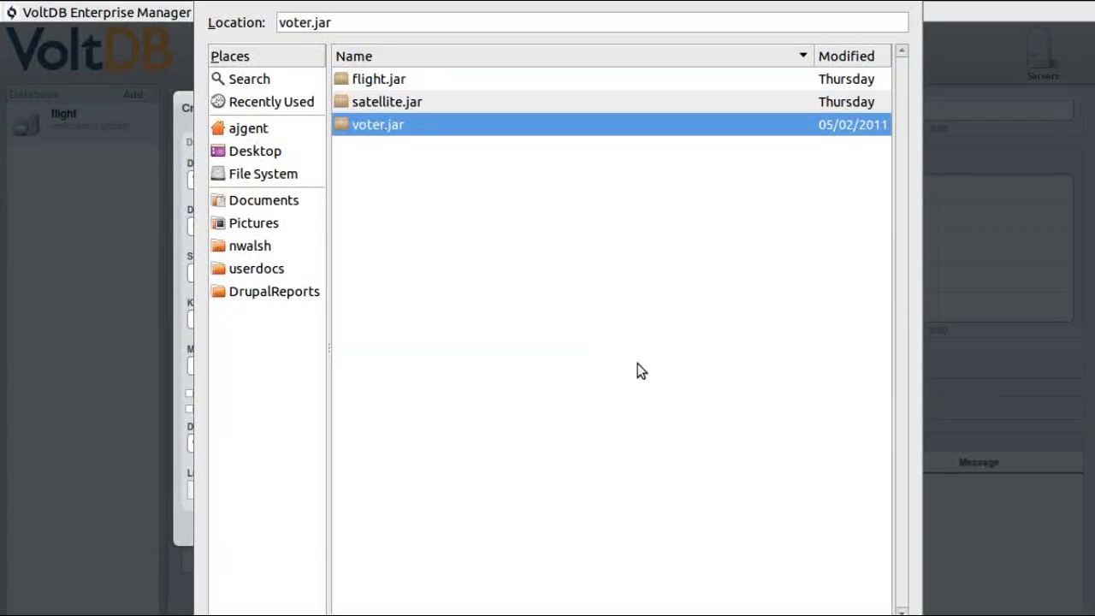
{"action": "key", "text": "Return"}
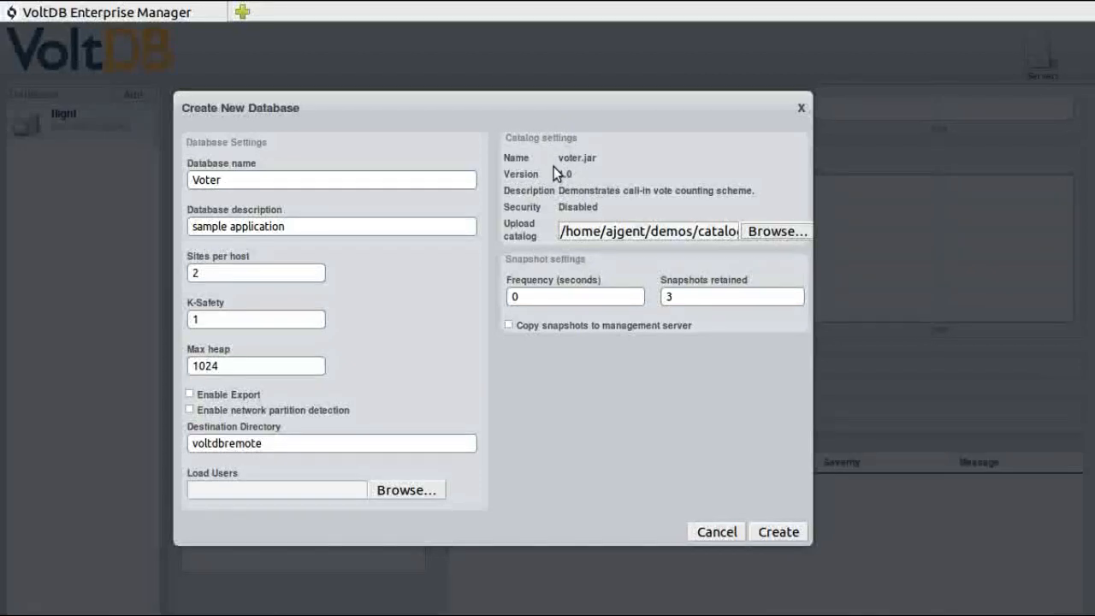
{"action": "left_click", "coordinate": [778, 532]}
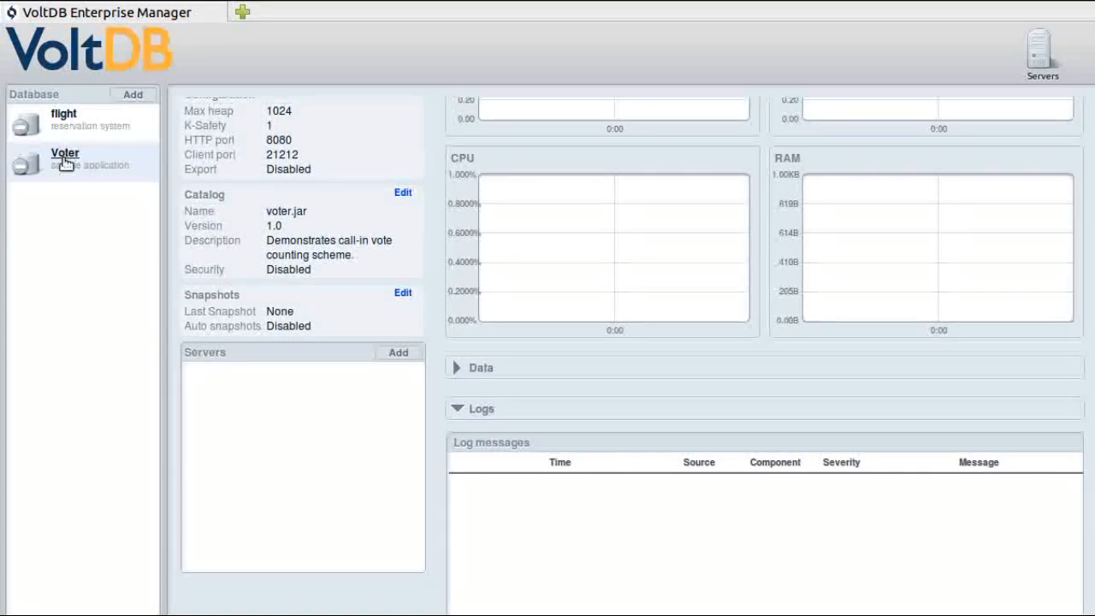
Add a server with the host name Volt4b to the Voter database
{"action": "scroll", "coordinate": [421, 212], "scroll_direction": "up", "scroll_amount": 3}
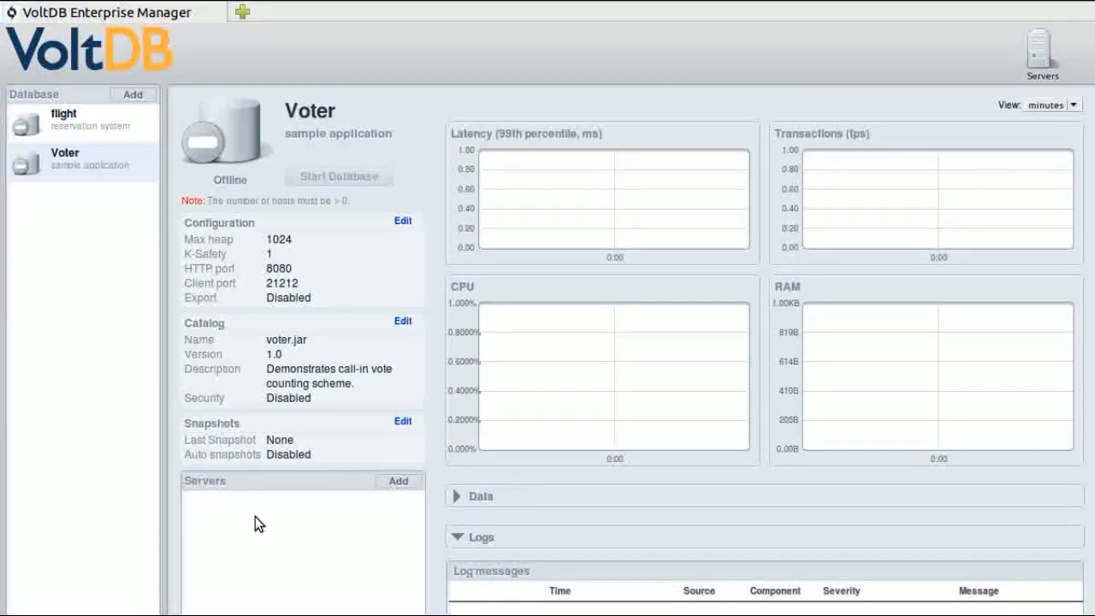
{"action": "left_click", "coordinate": [396, 483]}
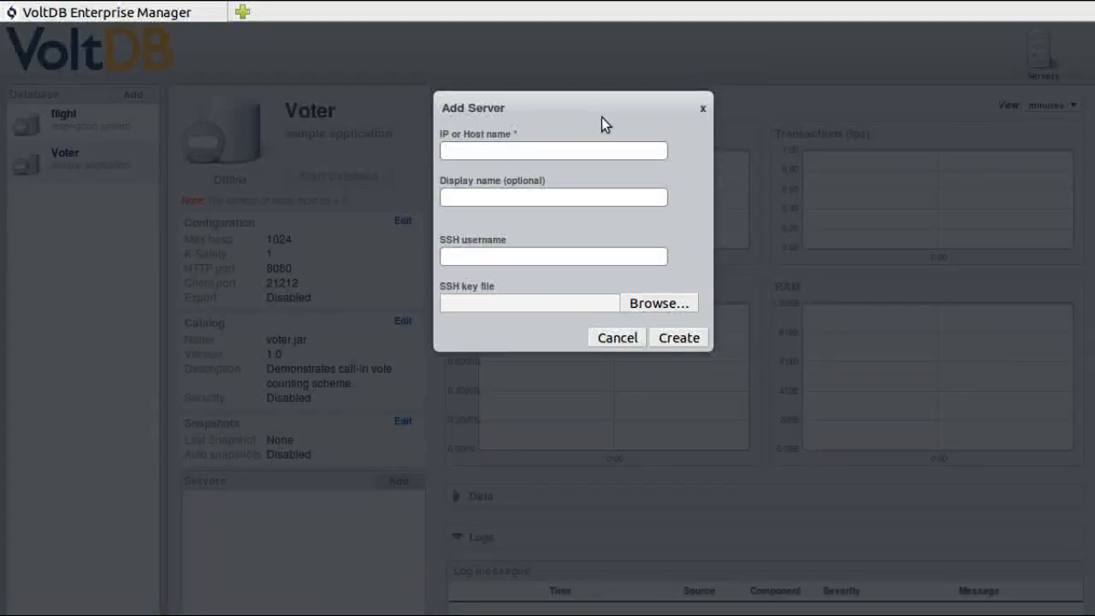
{"action": "type", "text": "Volt"}
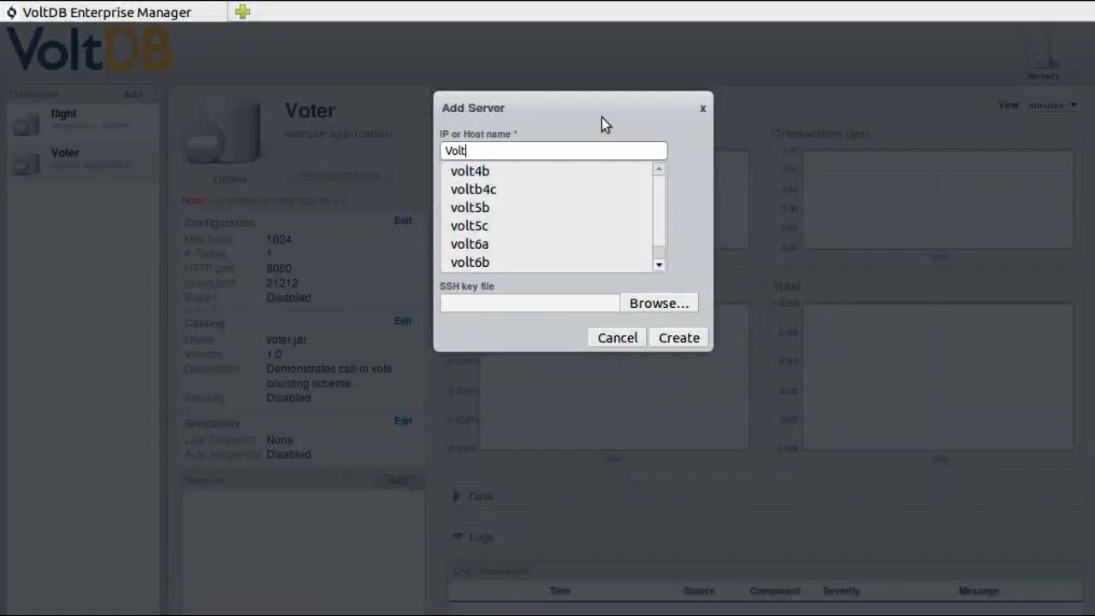
{"action": "type", "text": "4b"}
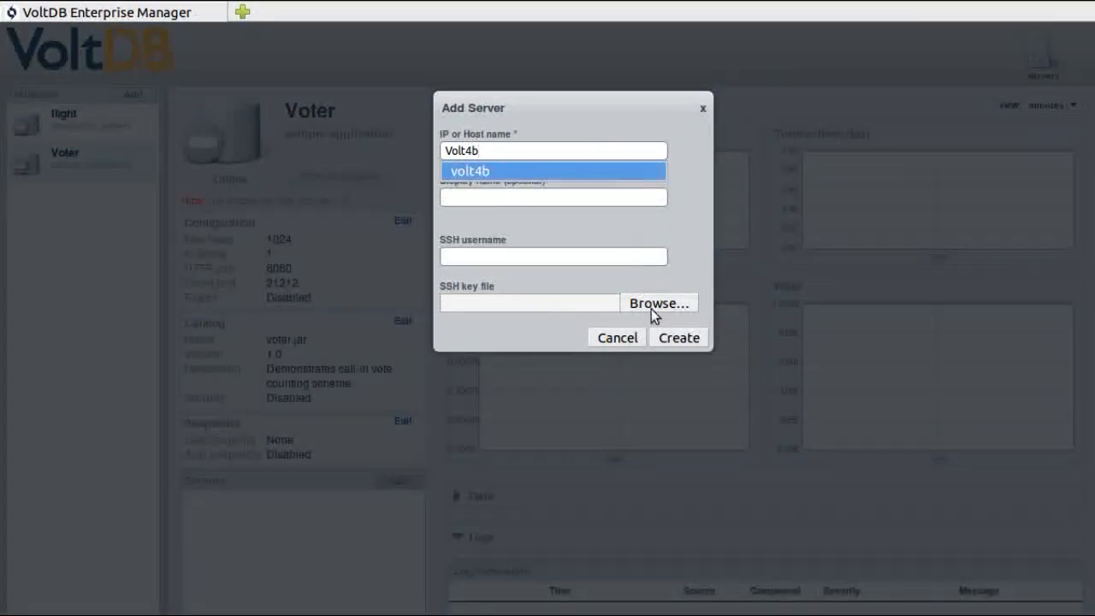
{"action": "left_click", "coordinate": [682, 338]}
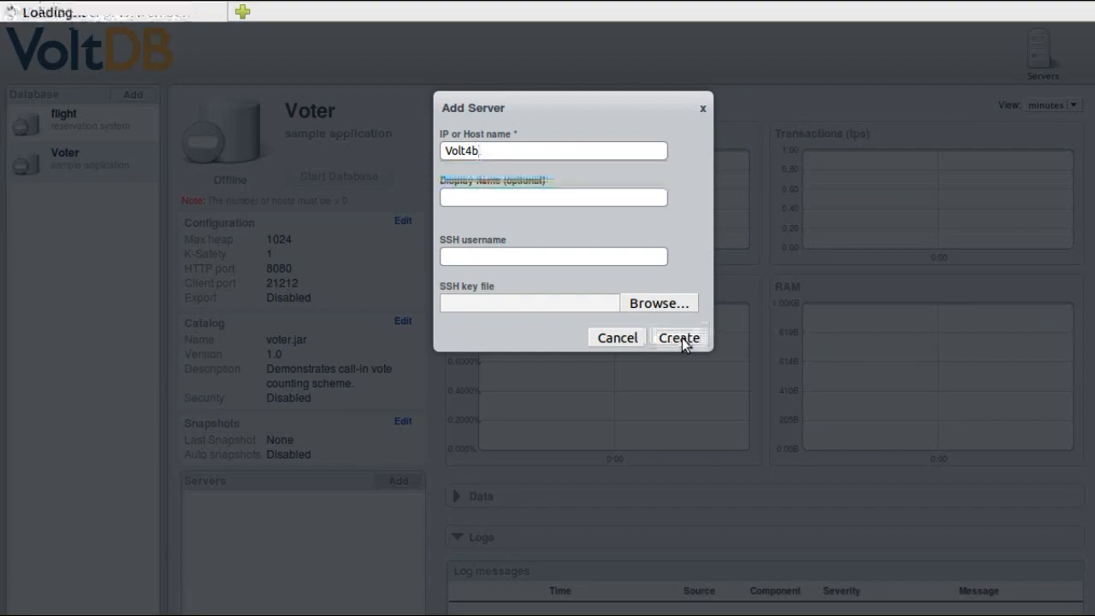
Add a second server with the host name volt4c to the Voter database
{"action": "left_click", "coordinate": [400, 481]}
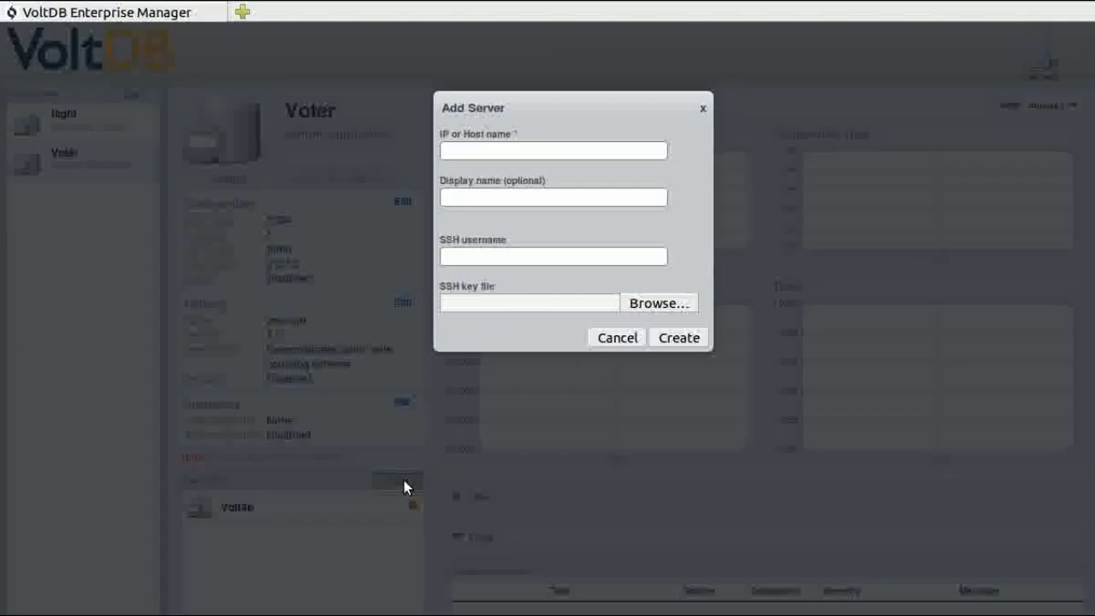
{"action": "left_click", "coordinate": [494, 150]}
{"action": "type", "text": "volt"}
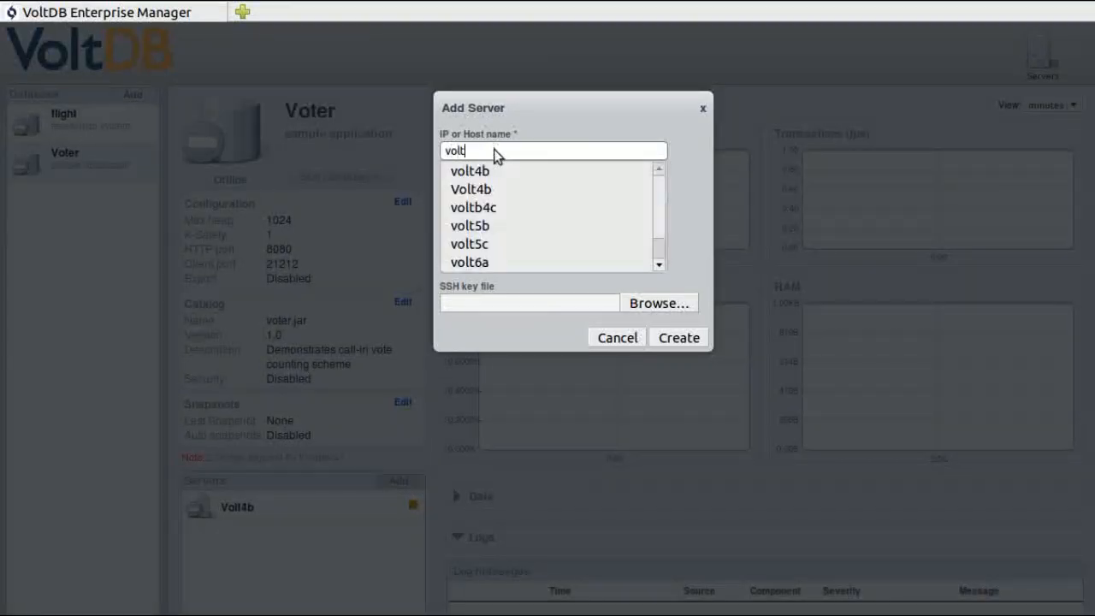
{"action": "type", "text": "4"}
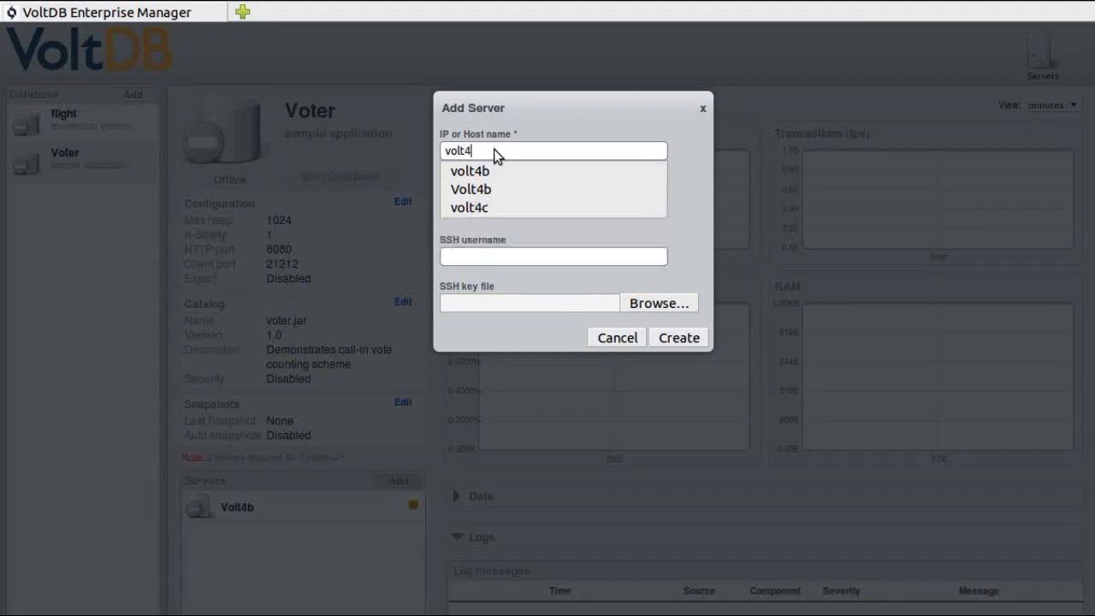
{"action": "type", "text": "c"}
{"action": "left_click", "coordinate": [676, 338]}
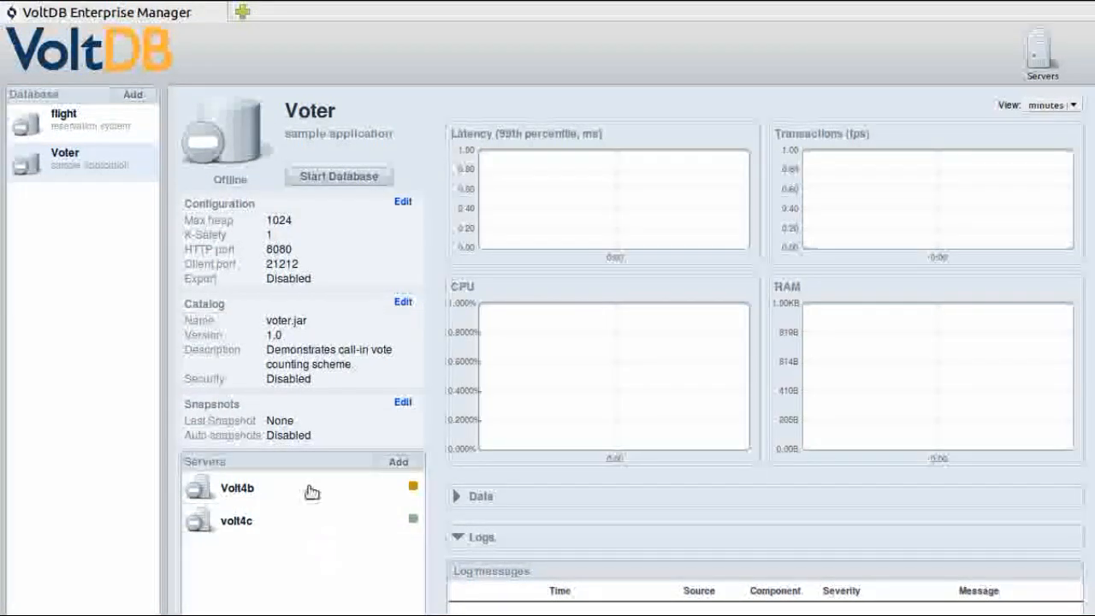
Start the Voter database in normal mode
{"action": "left_click", "coordinate": [332, 179]}
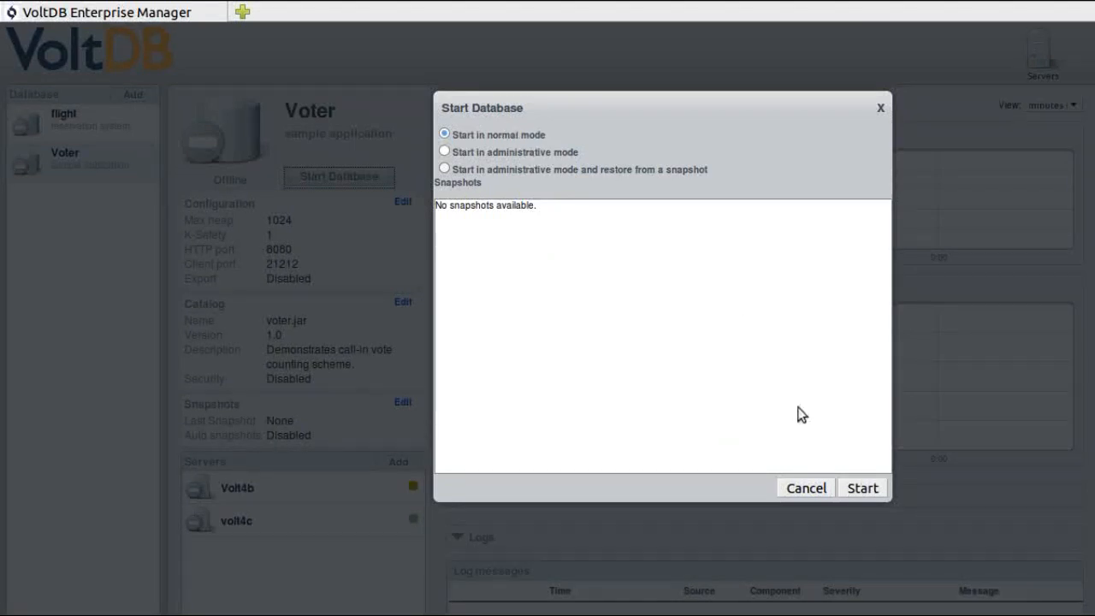
{"action": "left_click", "coordinate": [862, 489]}
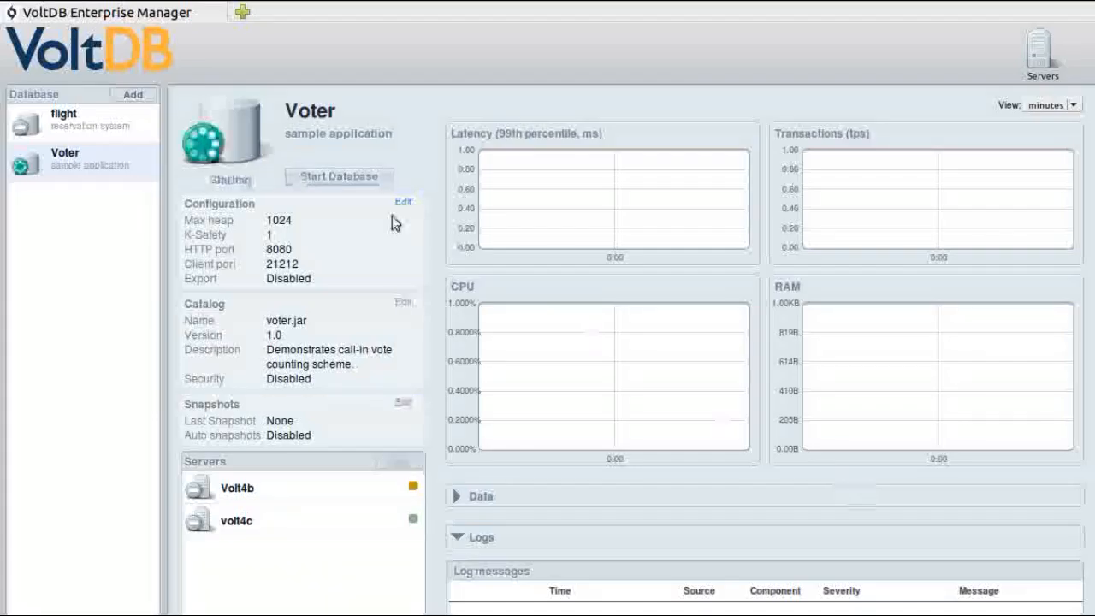